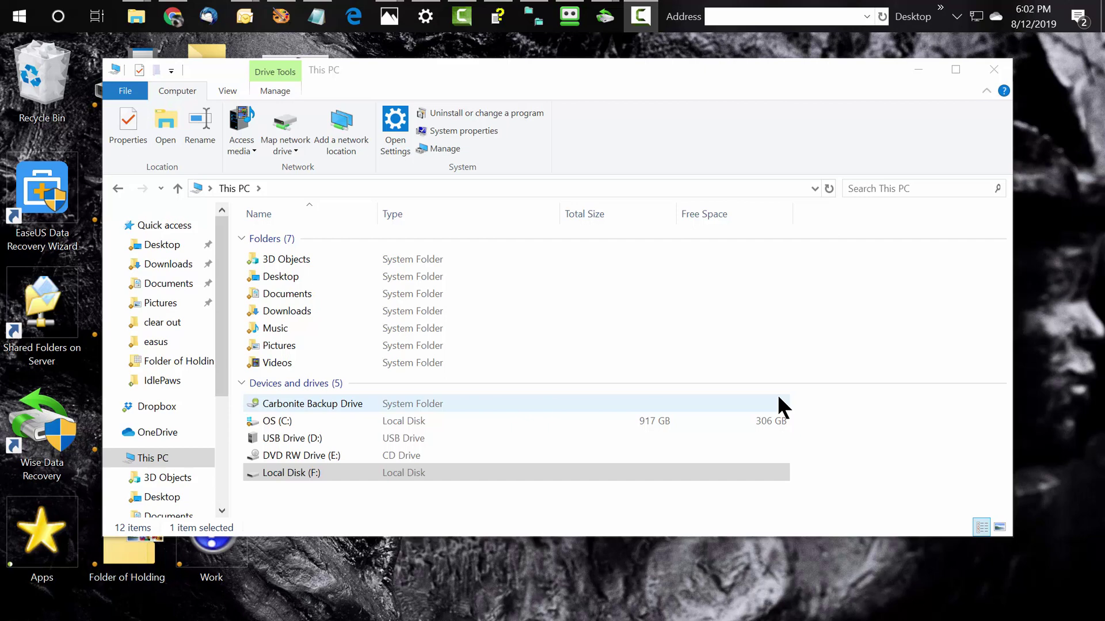
Select the Local Disk (F:) drive under Devices and drives in This PC.
click(286, 472)
double_click(287, 472)
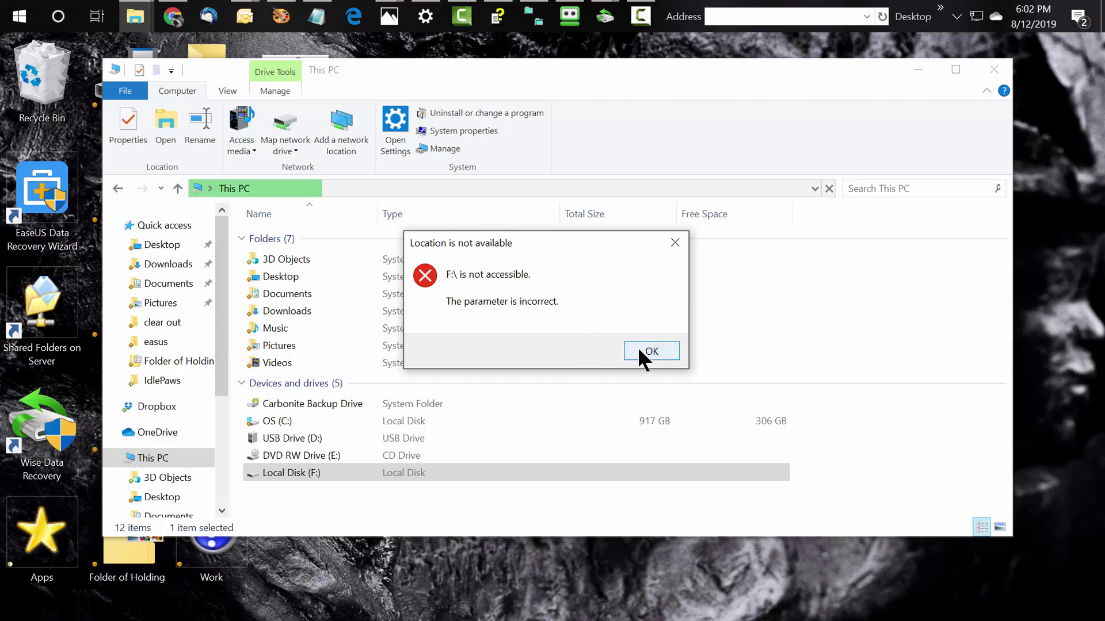
click(637, 347)
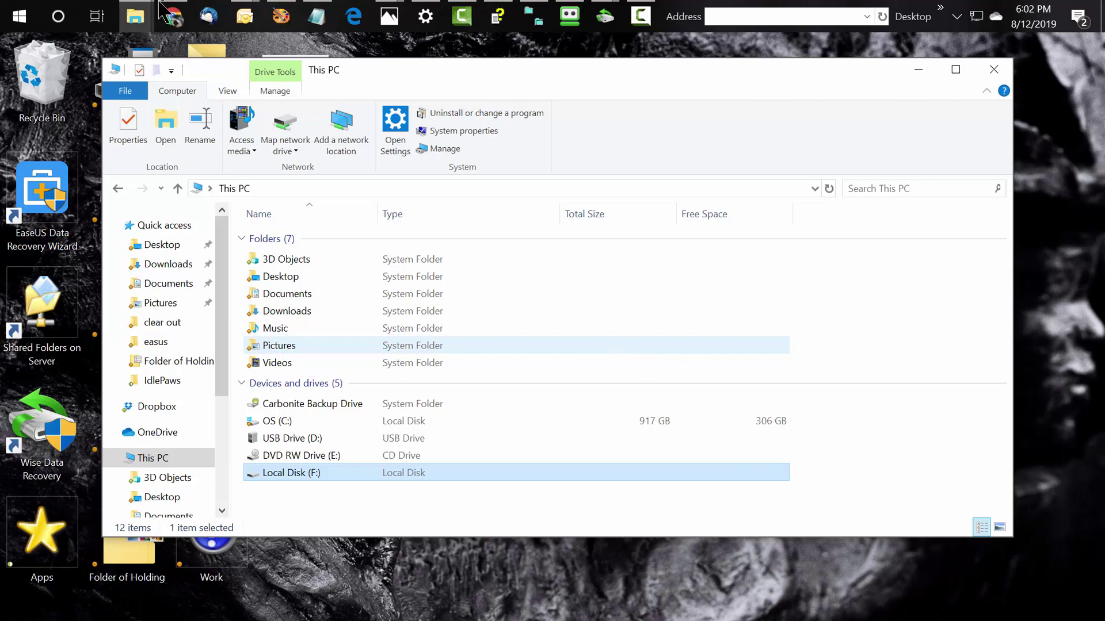
click(386, 19)
click(382, 97)
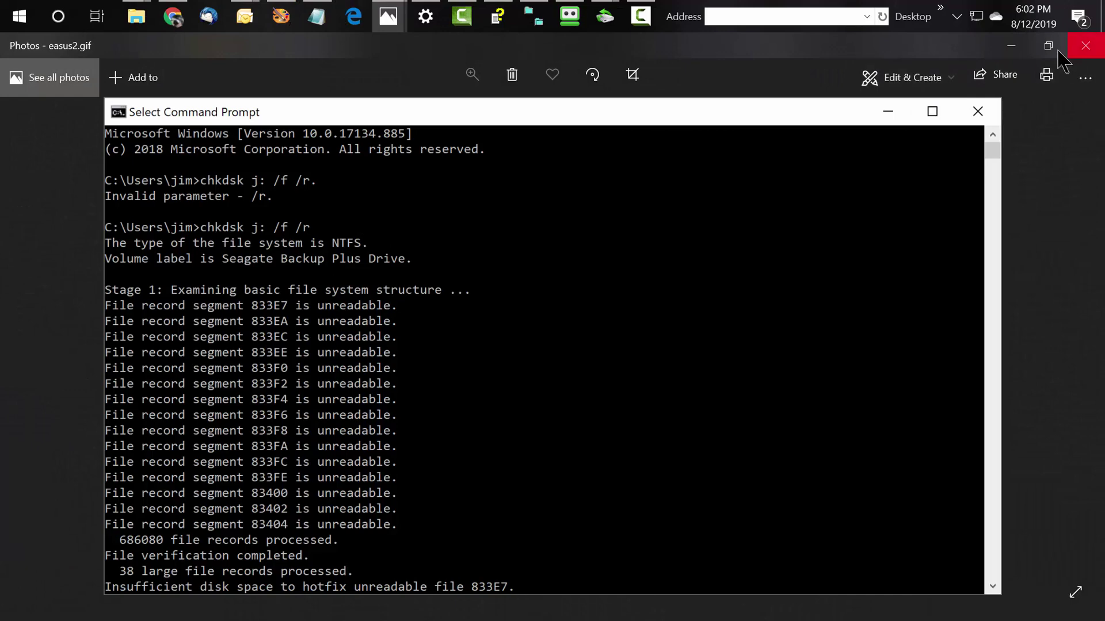
click(1026, 50)
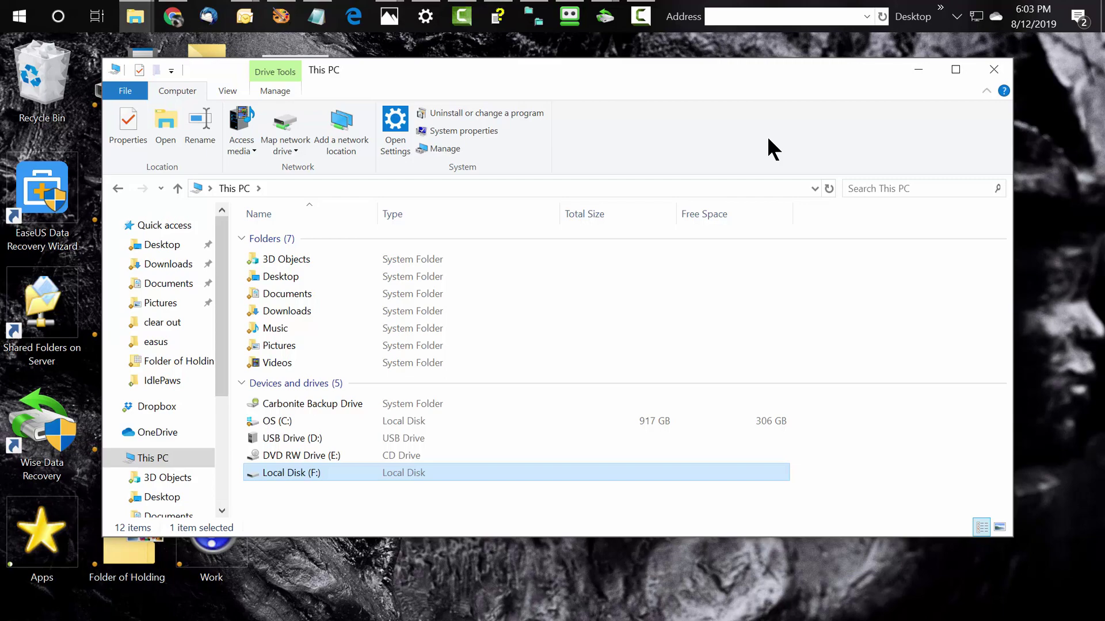
click(185, 19)
click(292, 46)
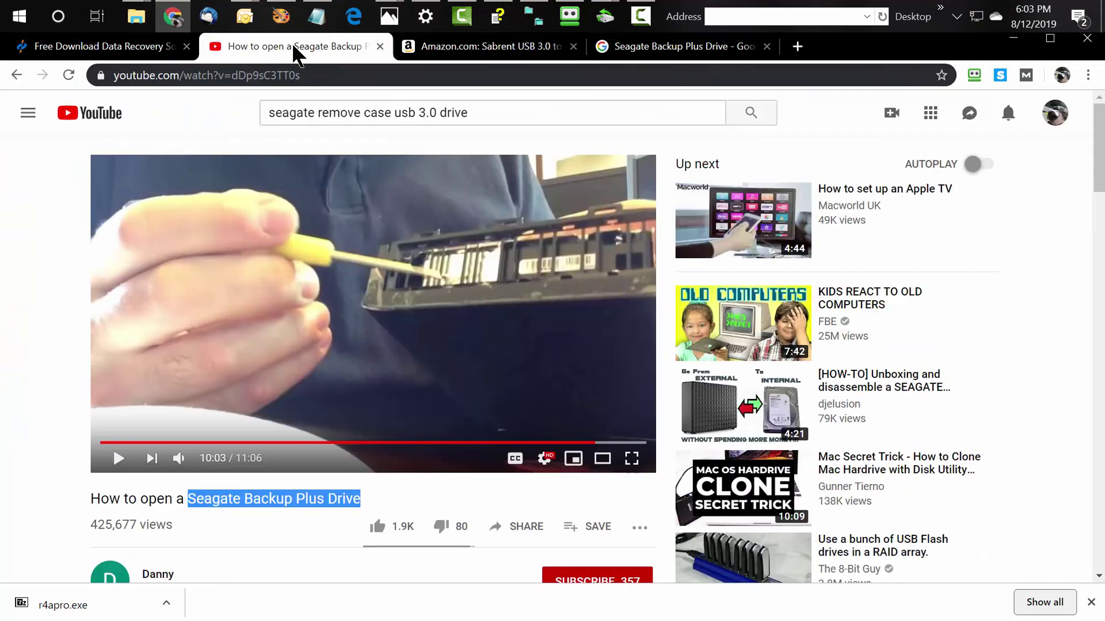
scroll(242, 521, down, 3)
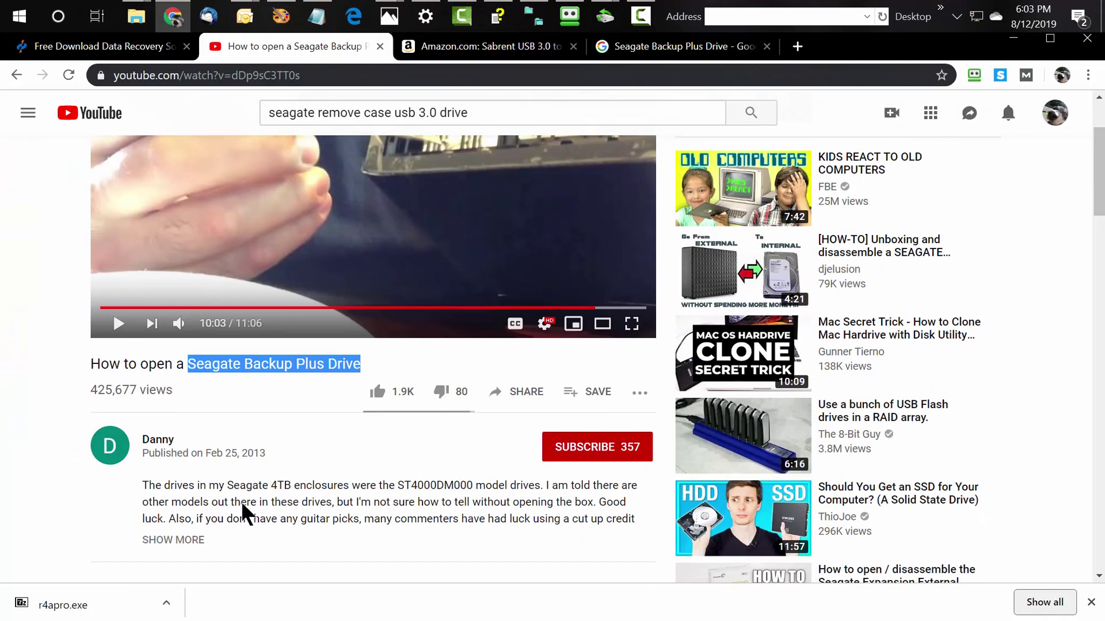
scroll(242, 518, up, 3)
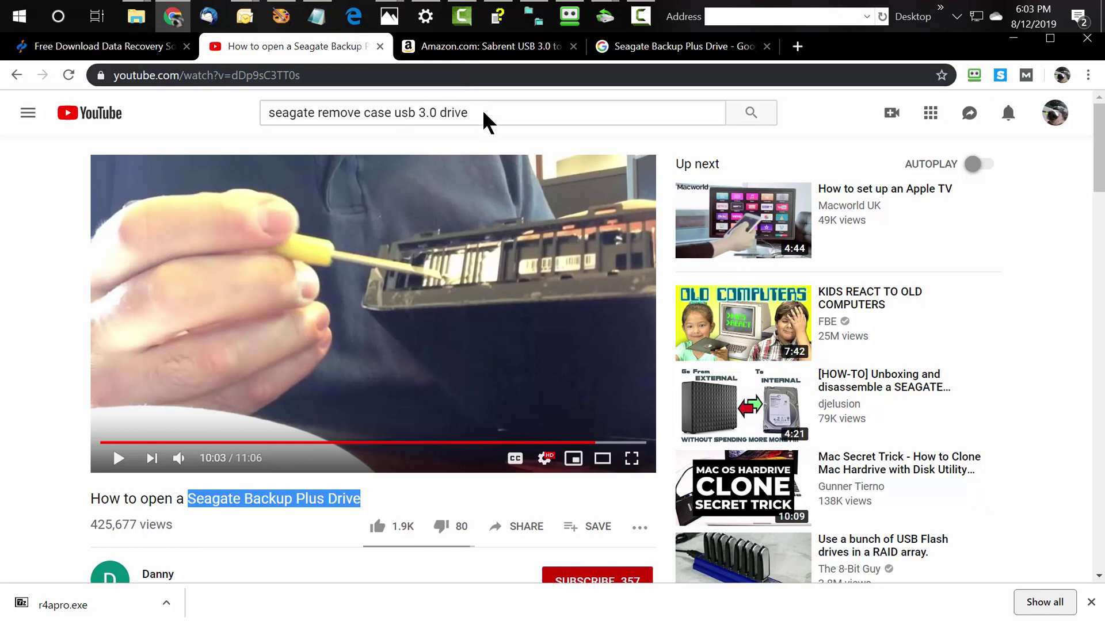
click(494, 47)
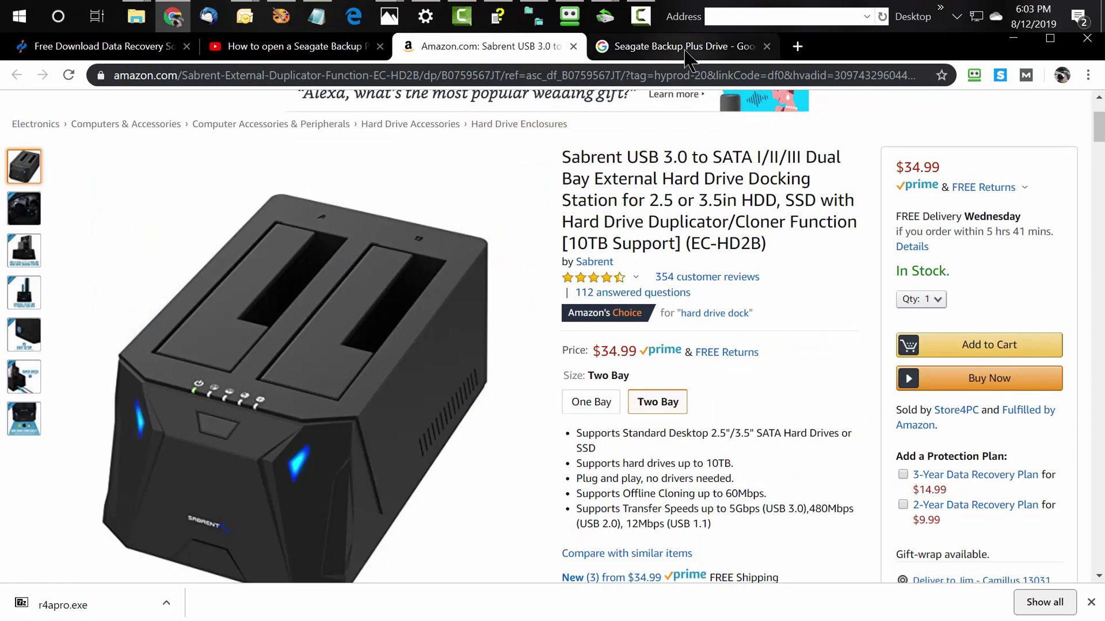
click(1010, 41)
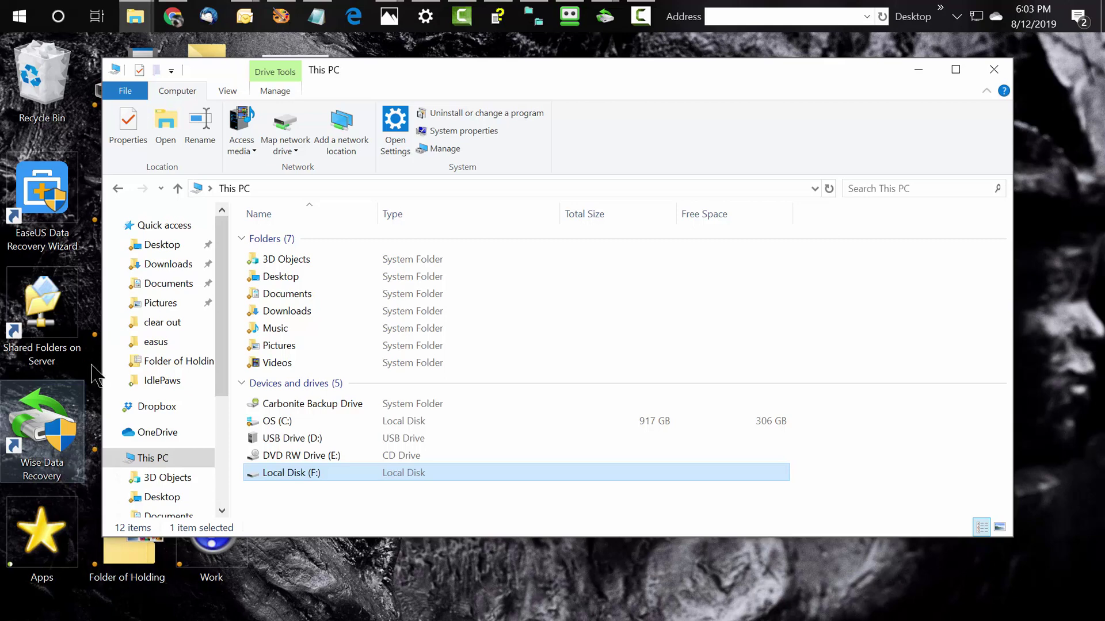
Launch EaseUS, dismiss the discount popup, minimize Explorer and scan Lost Partition-1.
click(65, 245)
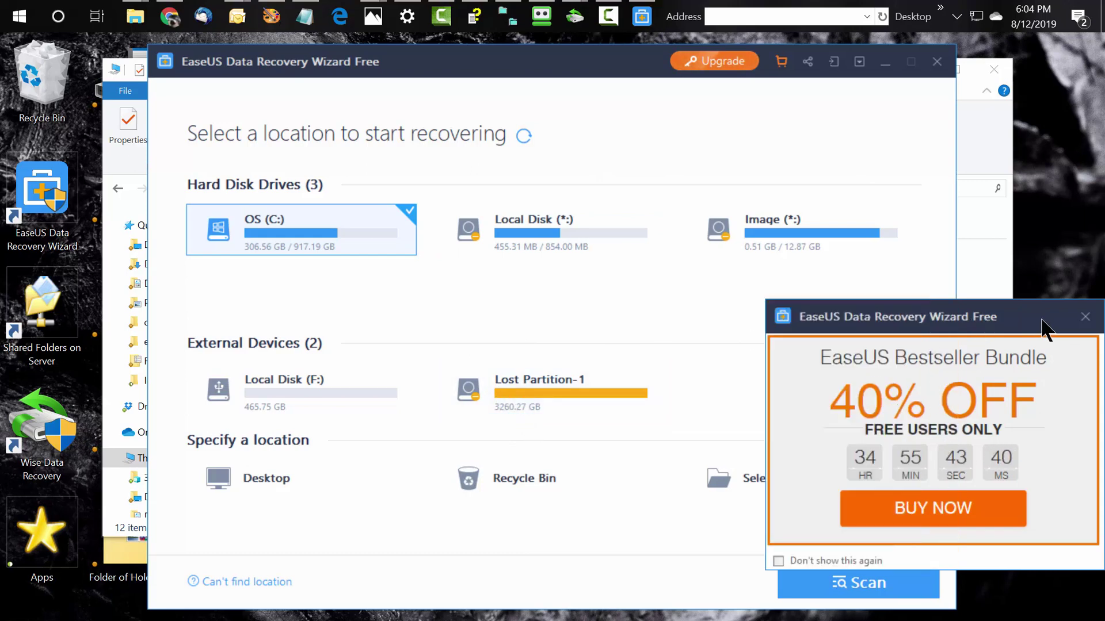
click(1086, 319)
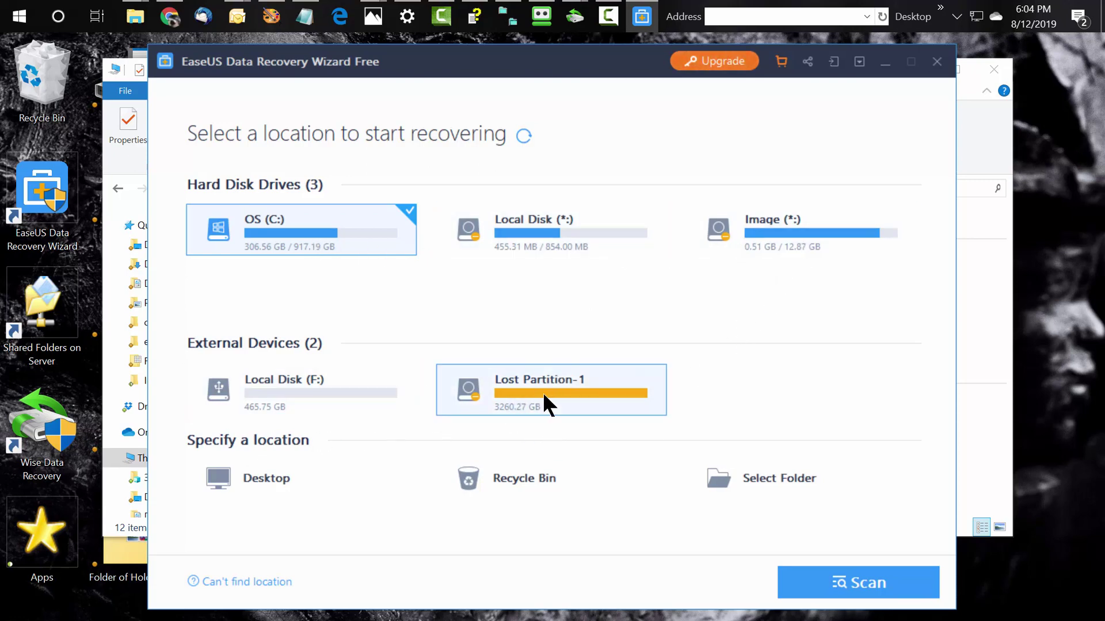
click(125, 171)
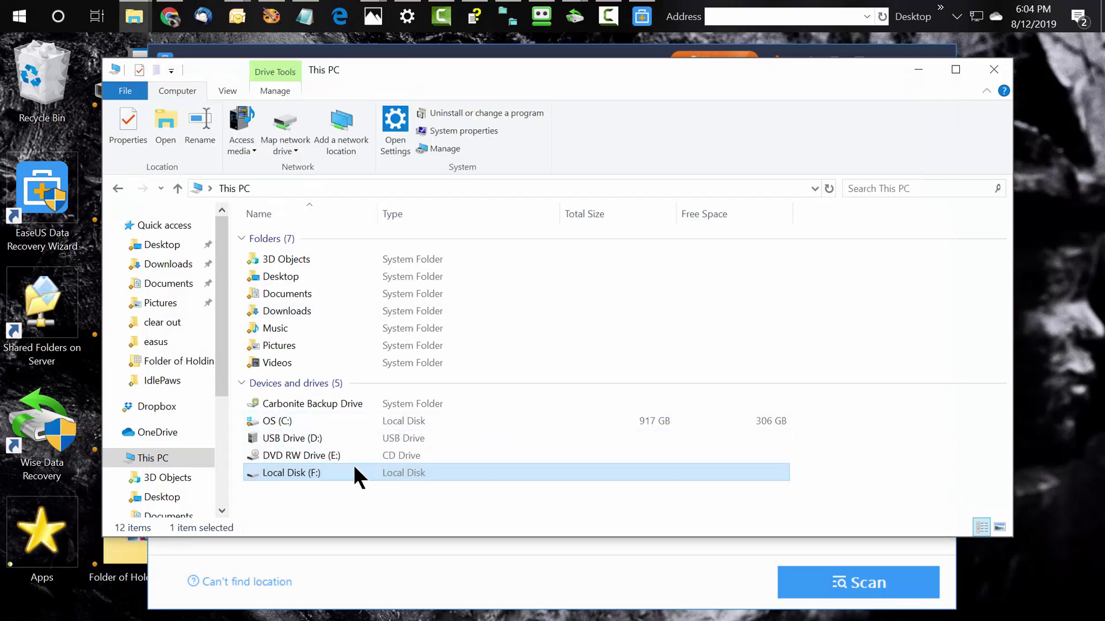
click(920, 66)
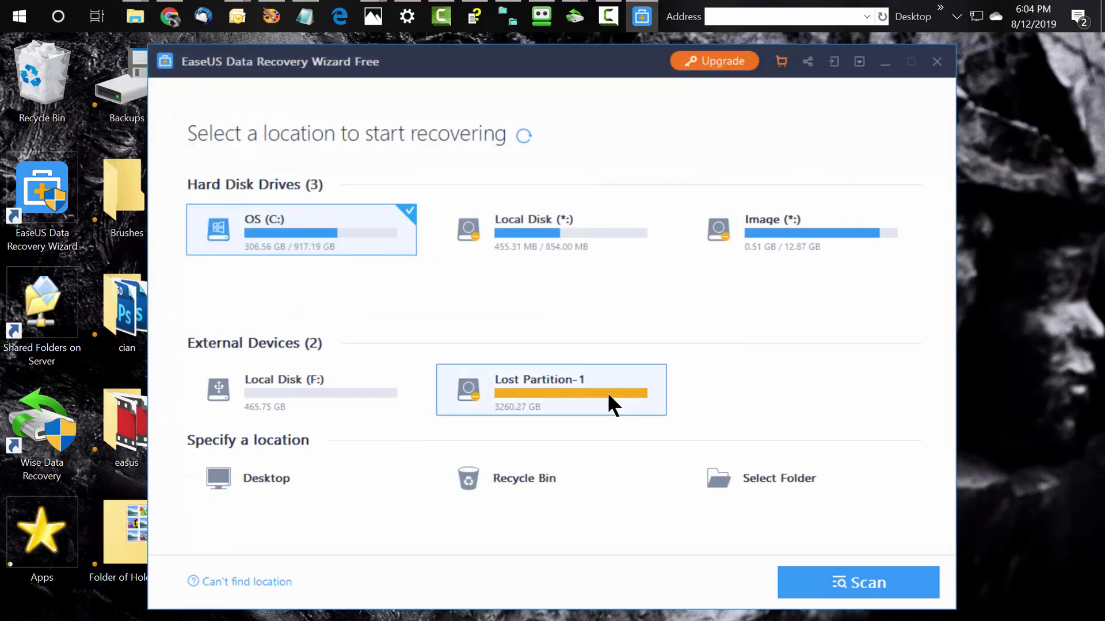
double_click(529, 403)
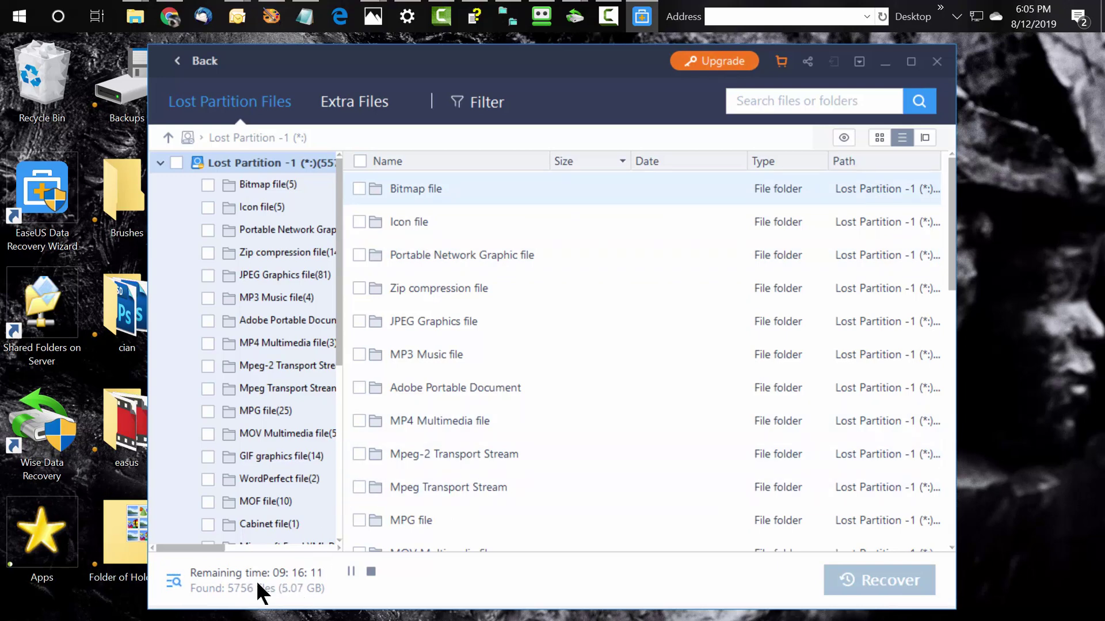
Open the Bitmap file results to list FILE0.BMP through FILE4.BMP.
double_click(416, 186)
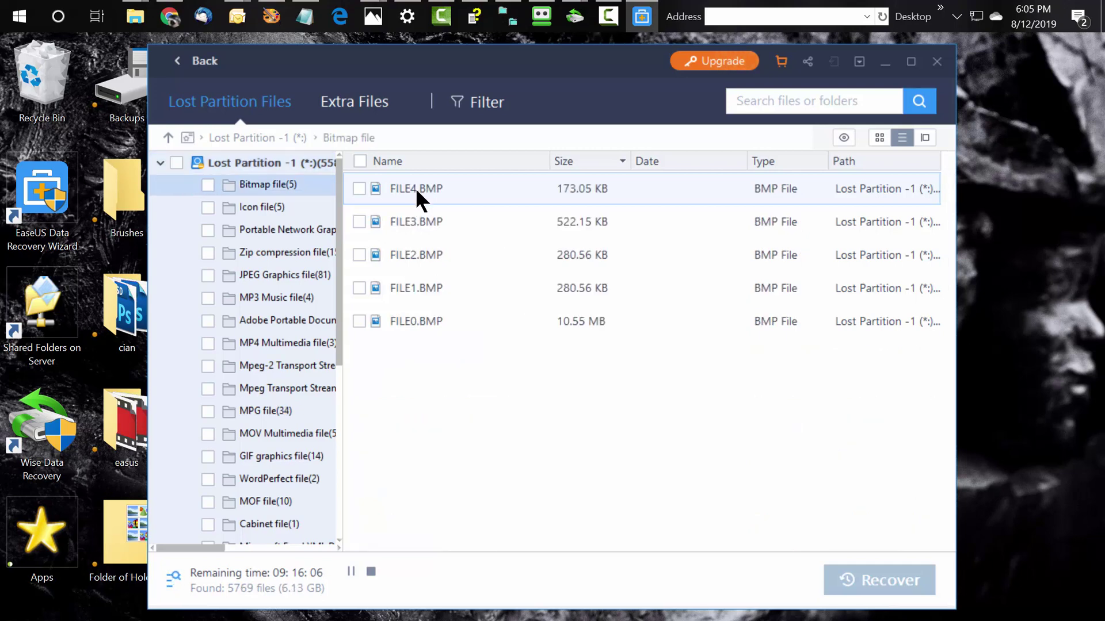
Preview FILE4.BMP and FILE0.BMP's concert collage, then close the preview.
right_click(412, 188)
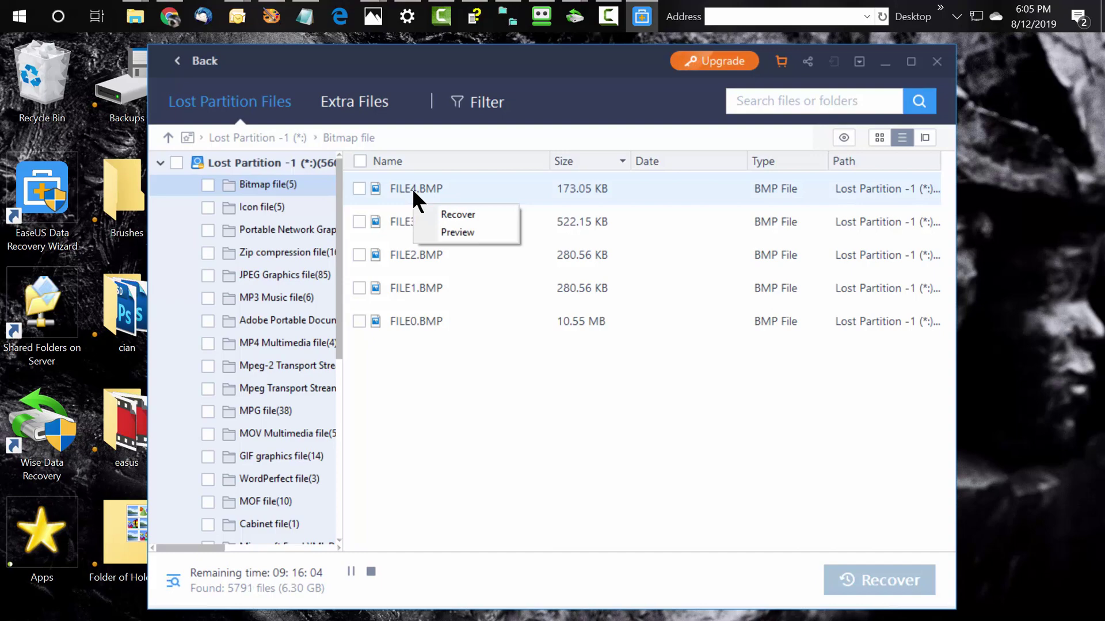
click(443, 227)
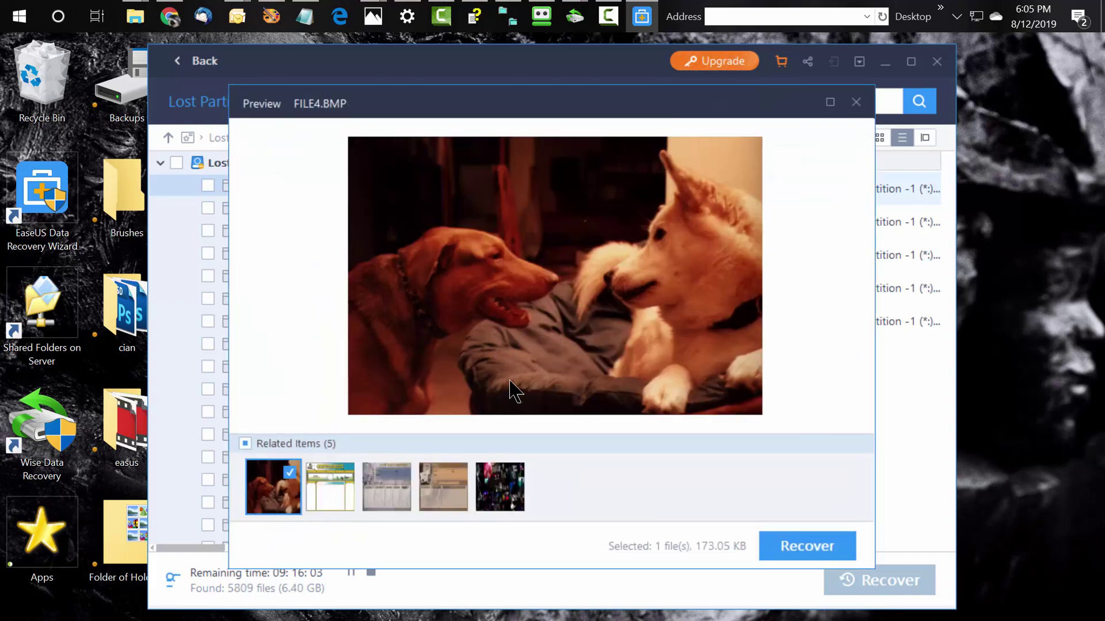
click(497, 492)
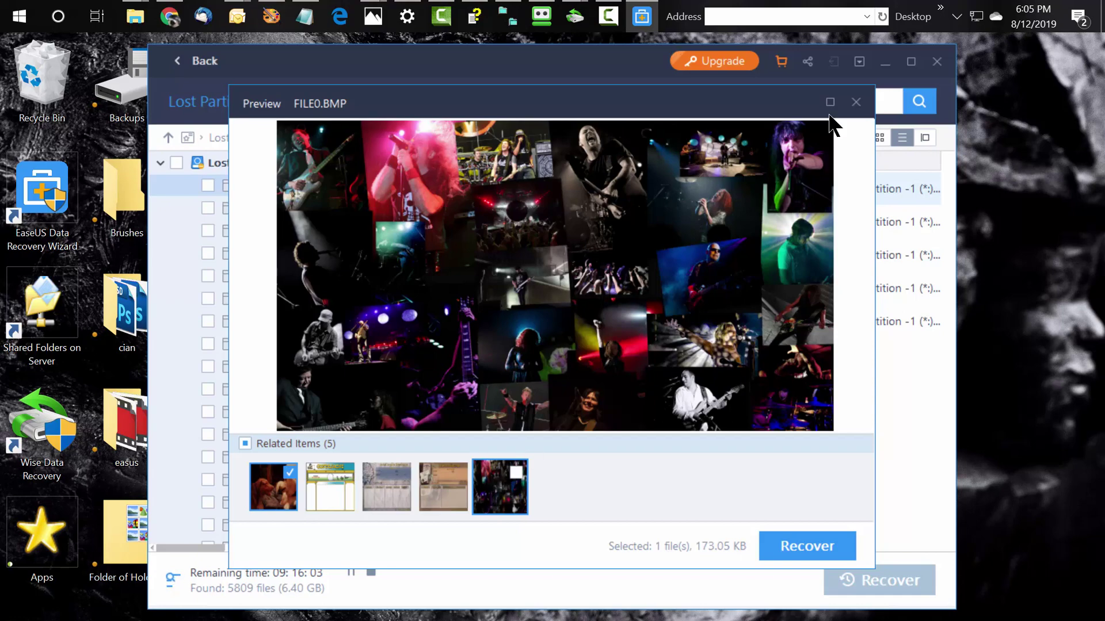
click(855, 101)
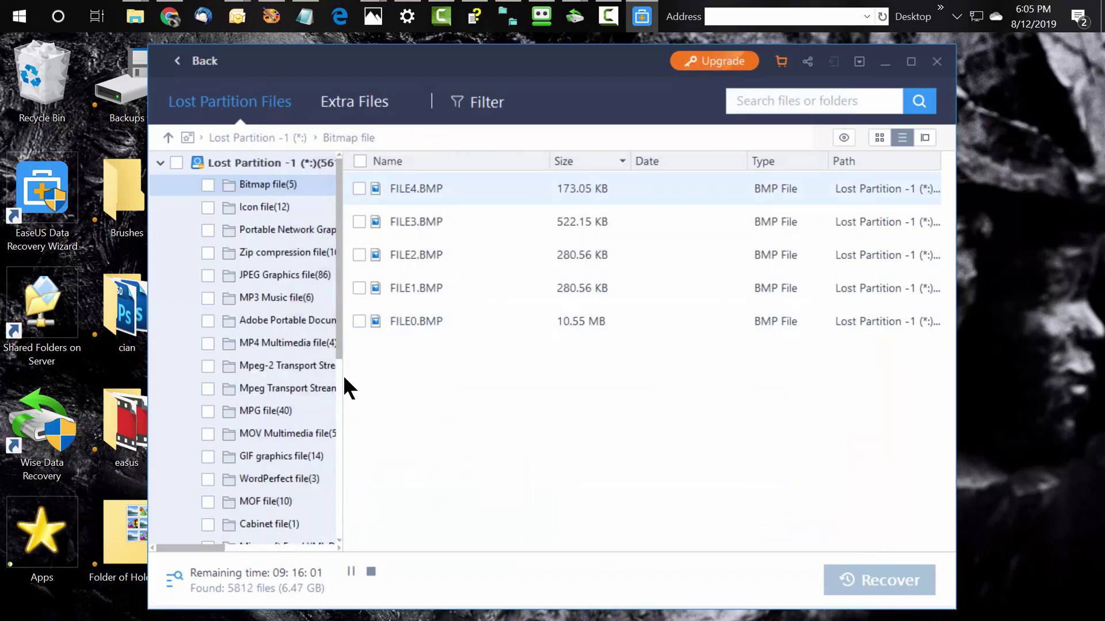
Preview FILE89.JPG and the boy-with-dog photo in JPEG Graphics, then close the preview.
click(286, 276)
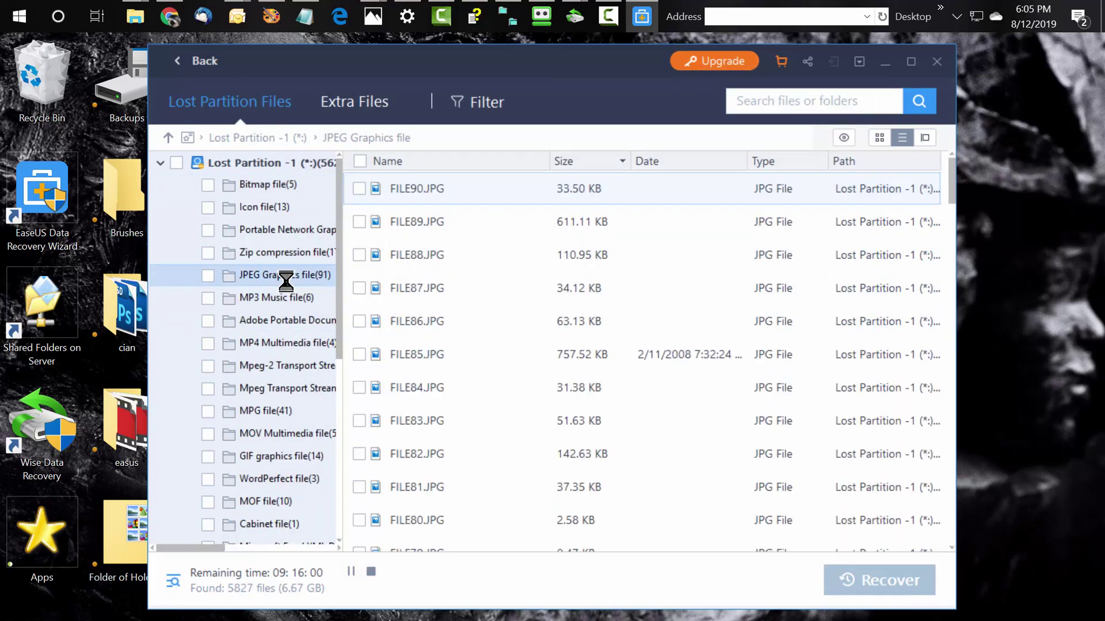
right_click(430, 223)
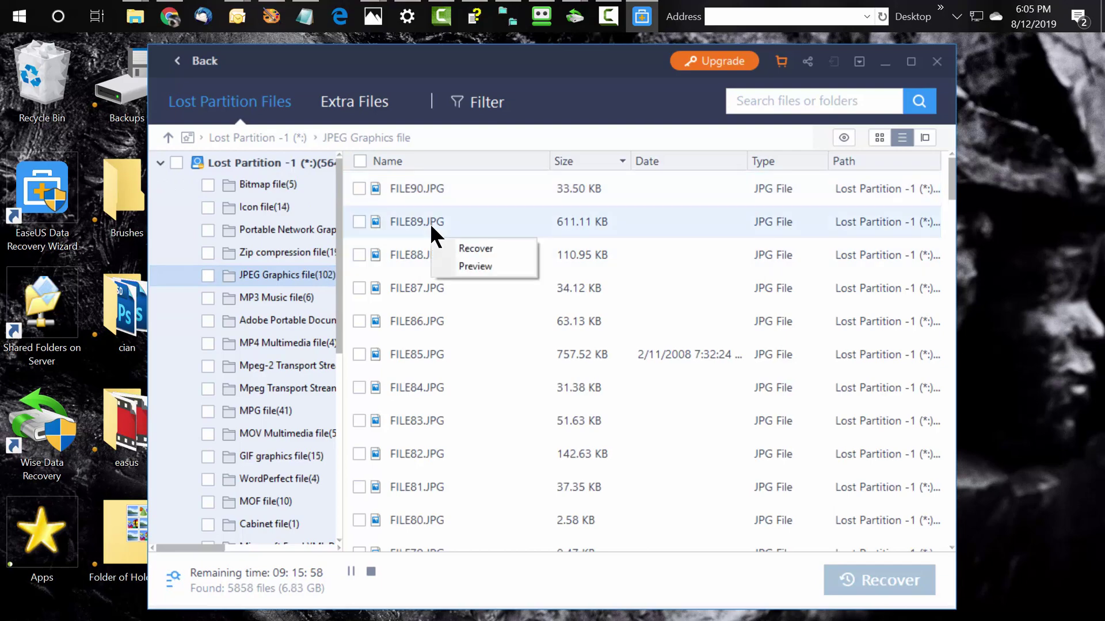
click(471, 266)
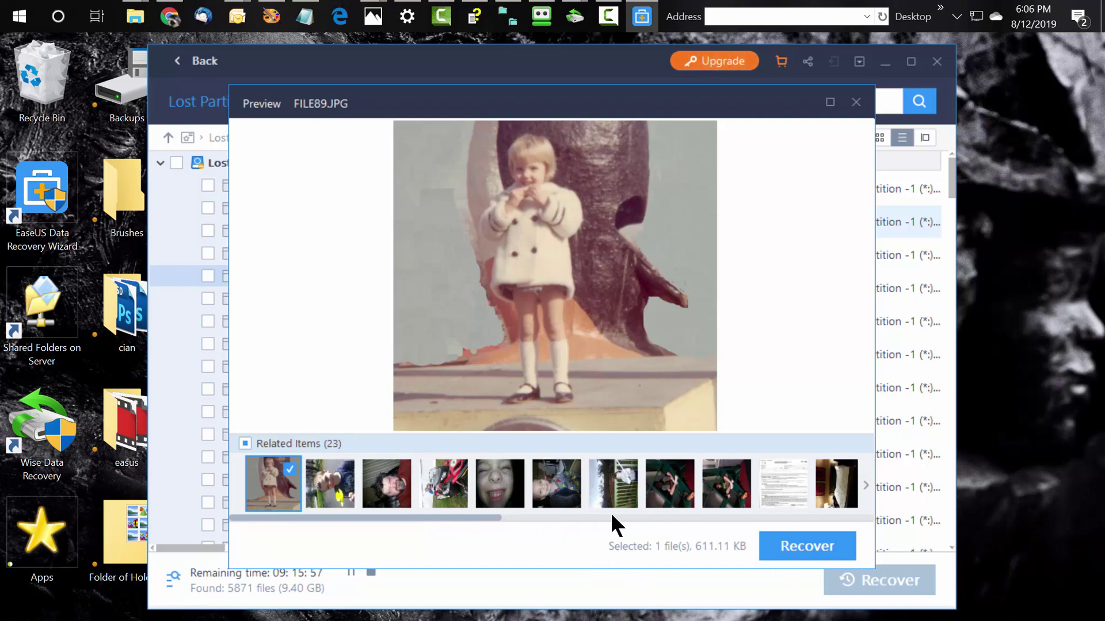
click(630, 517)
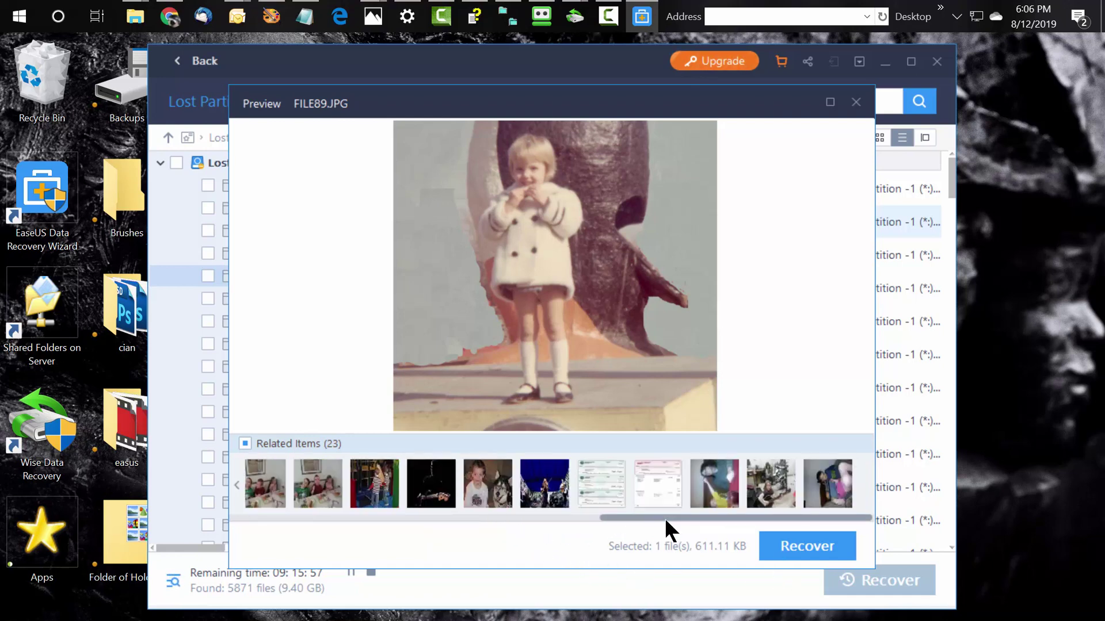
click(498, 501)
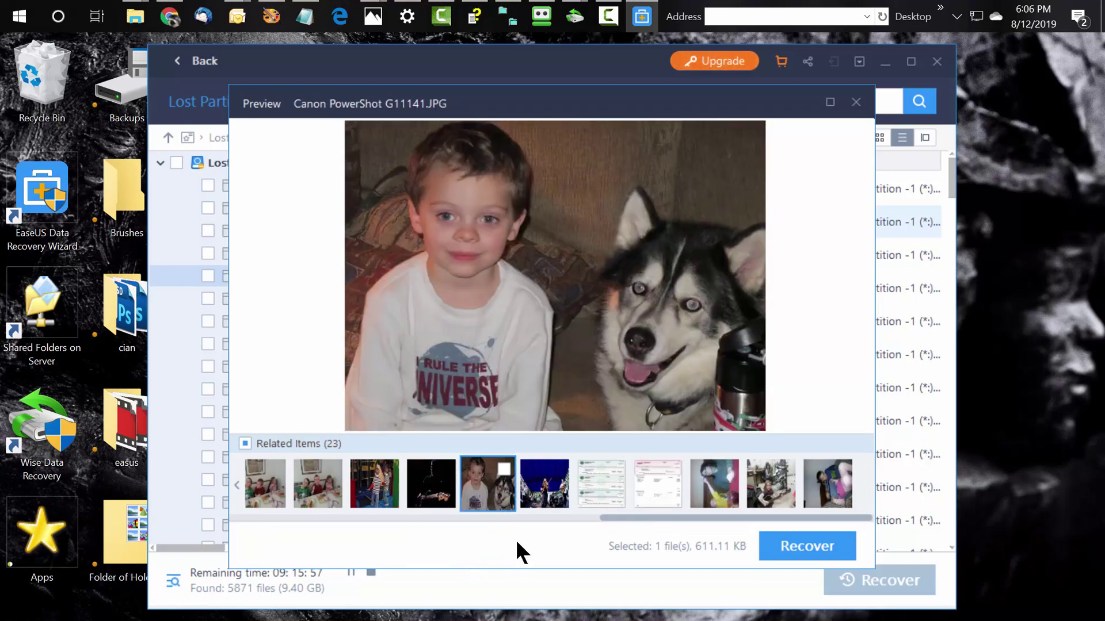
click(857, 103)
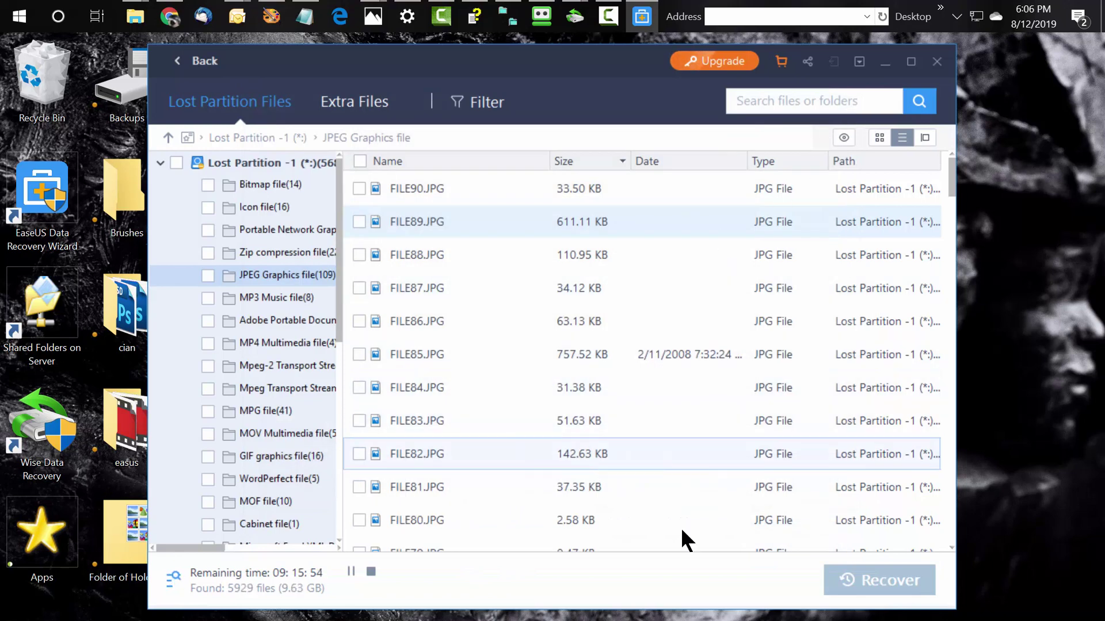
Recover FILE13.BMP, FILE14.BMP and FILE15.BMP into a Recovered data folder despite the incomplete-scan warning.
click(267, 185)
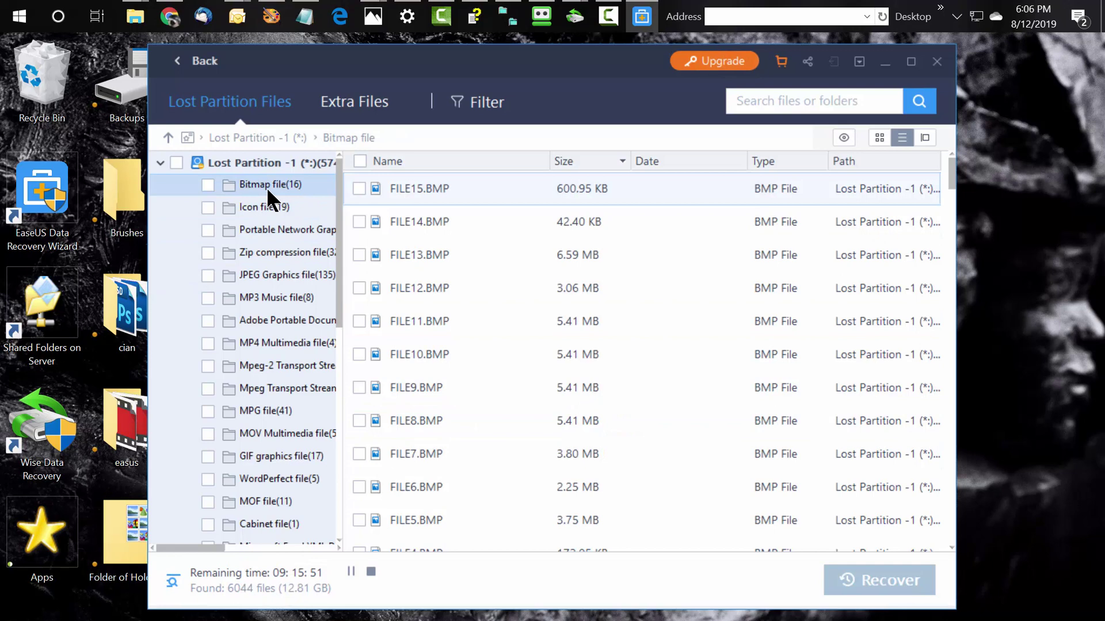
click(358, 188)
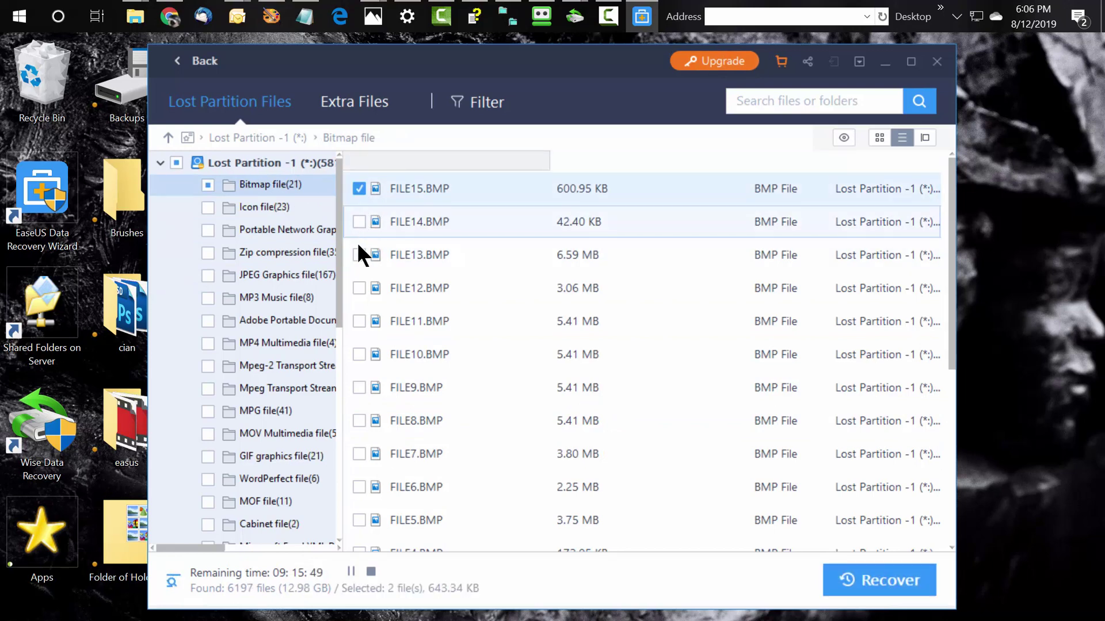
click(358, 255)
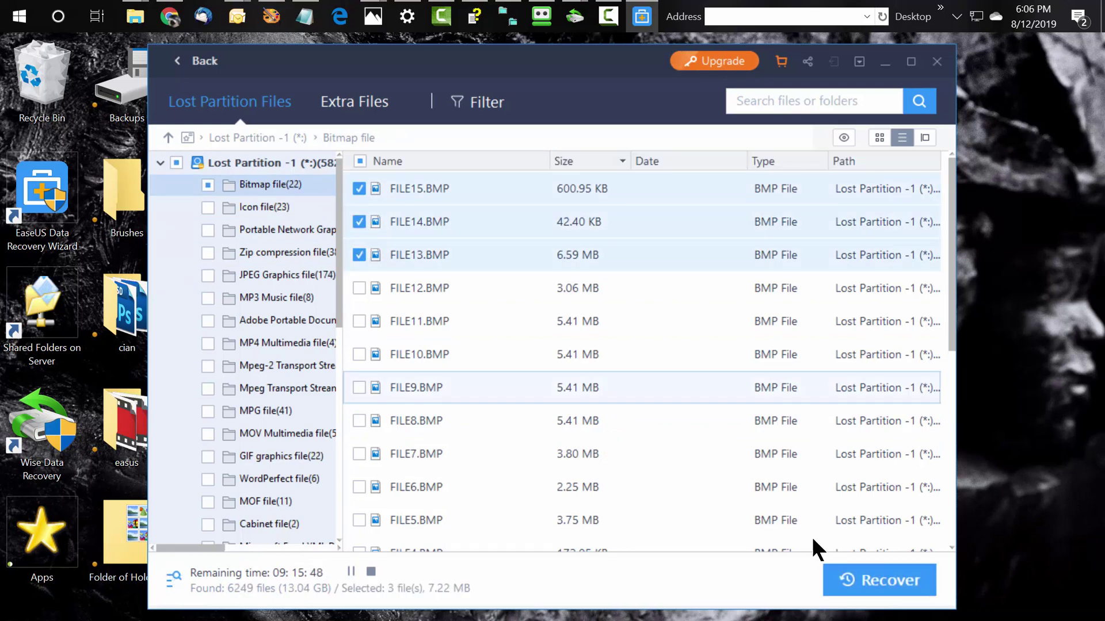
click(893, 578)
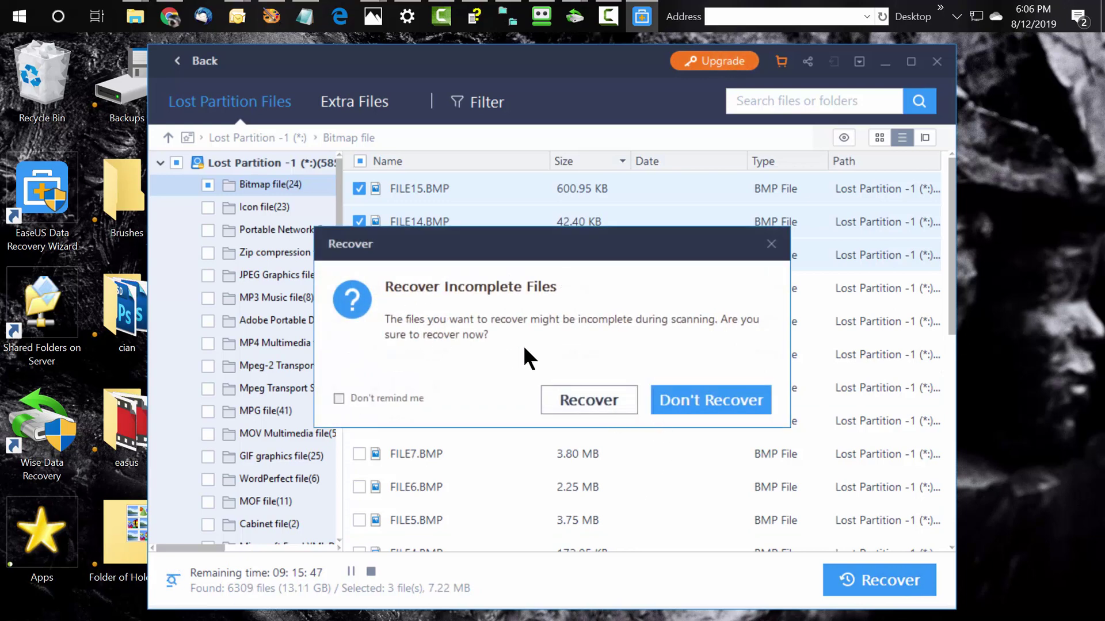
click(561, 398)
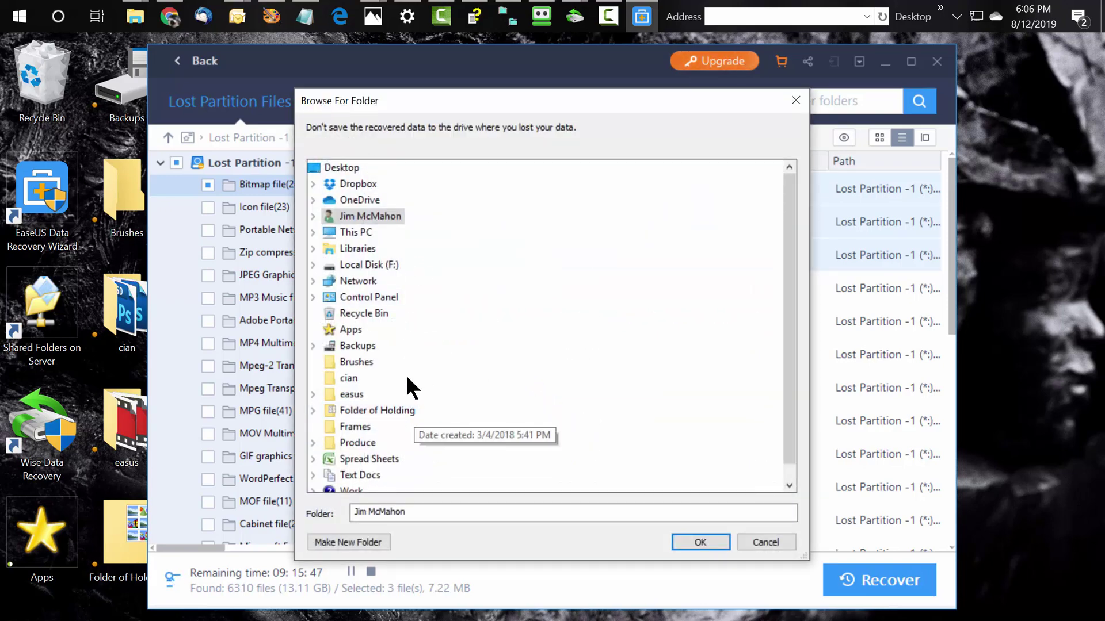
click(703, 542)
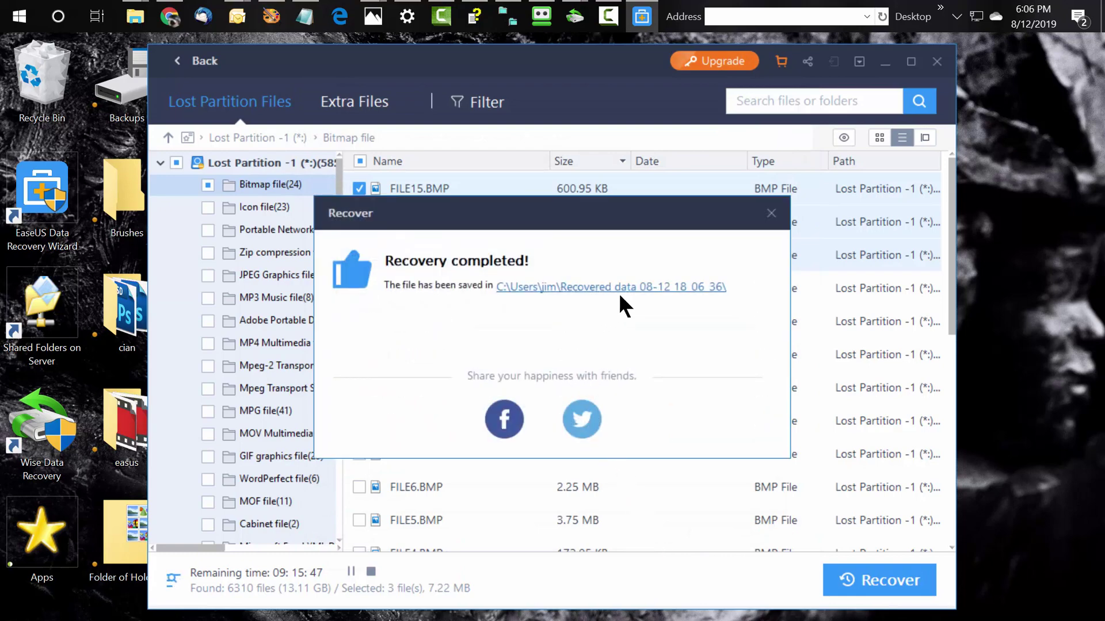
click(623, 287)
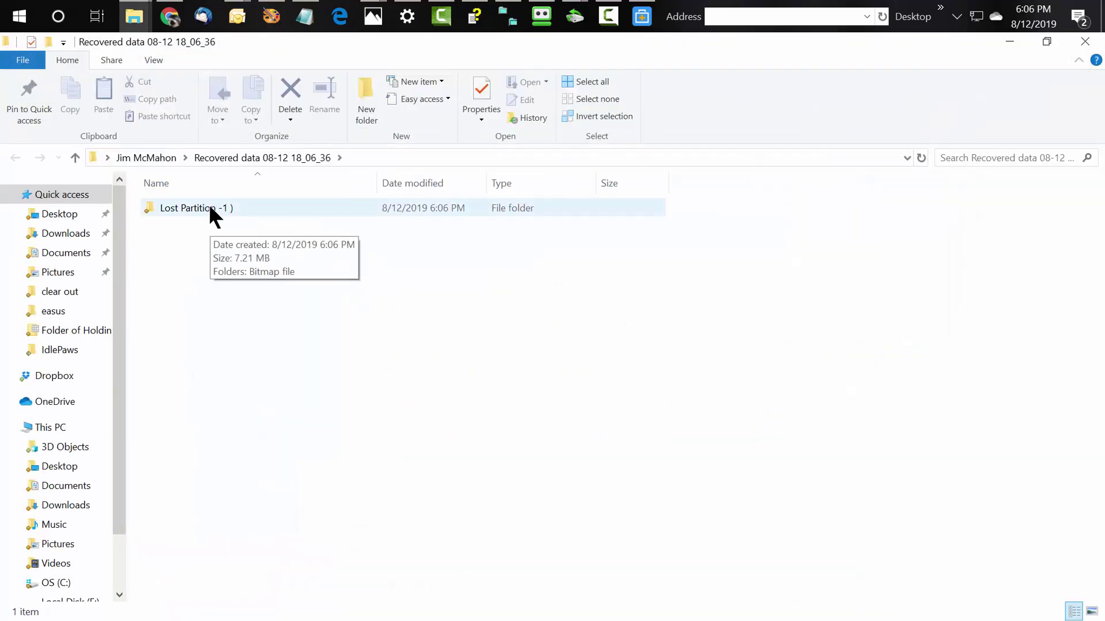
Check the three BMPs in Lost Partition -1 > Bitmap file, then minimize Explorer.
double_click(208, 206)
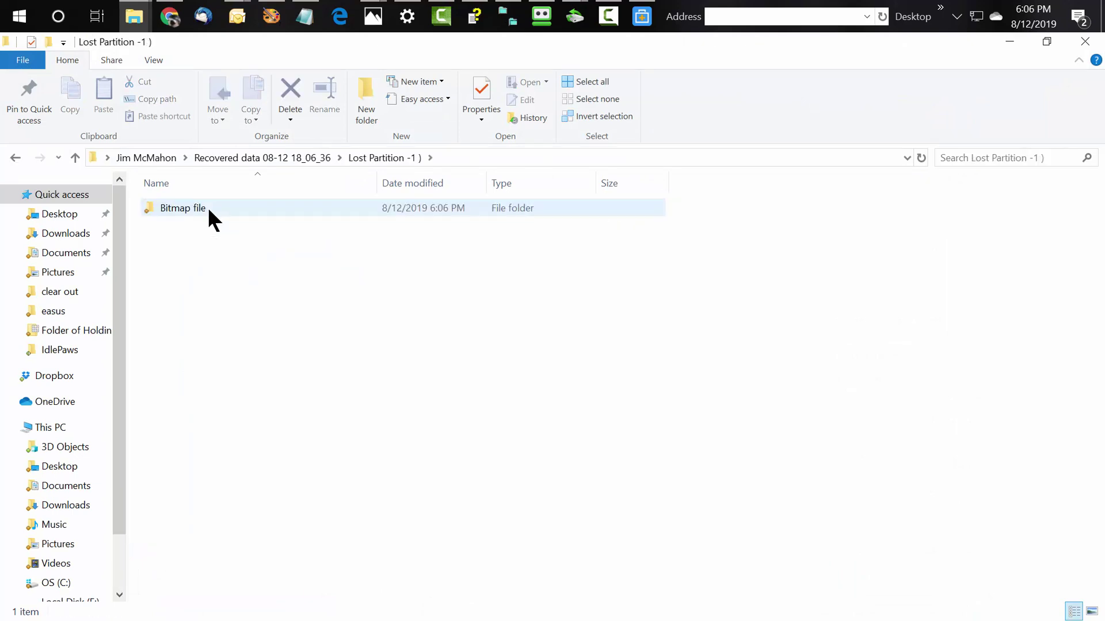
double_click(209, 207)
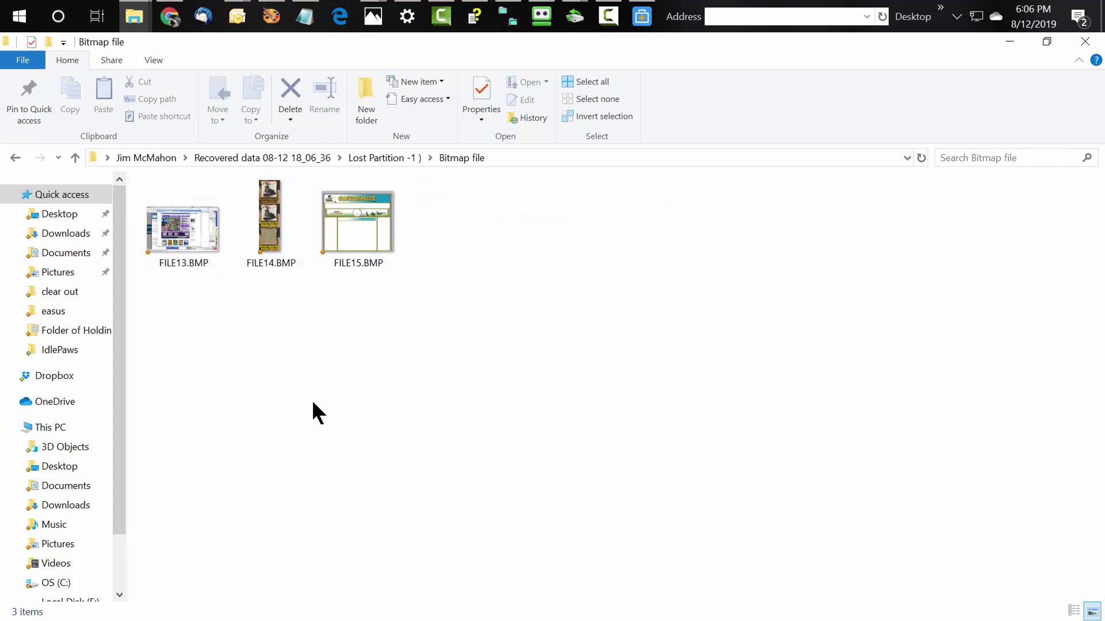
click(1013, 38)
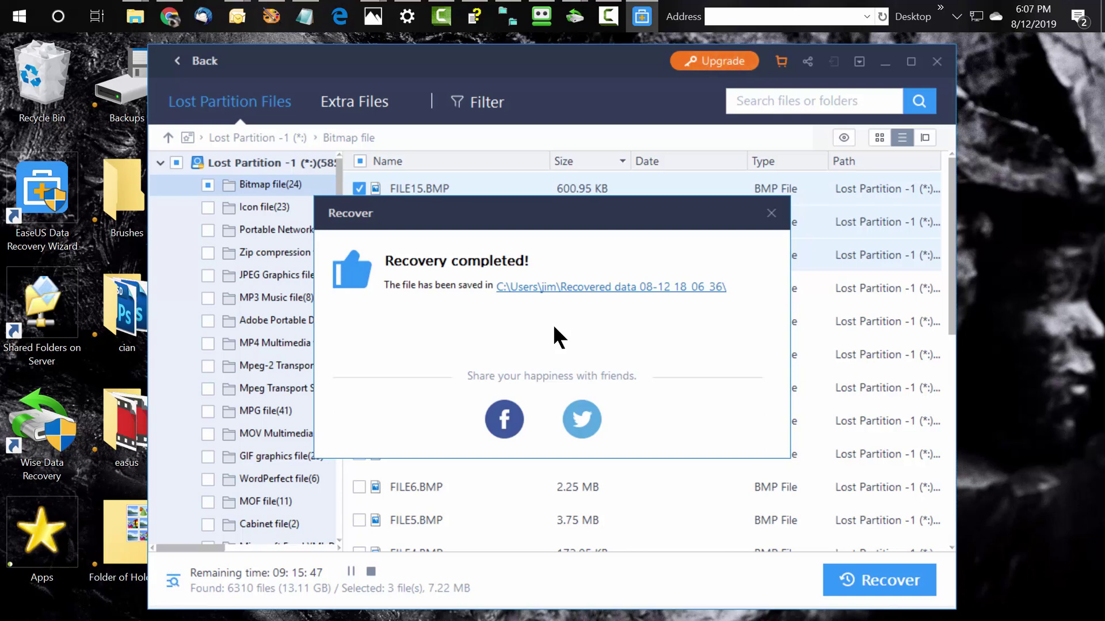
Move the Recovery completed message aside and close it to see the Bitmap file list.
drag(430, 214, 562, 216)
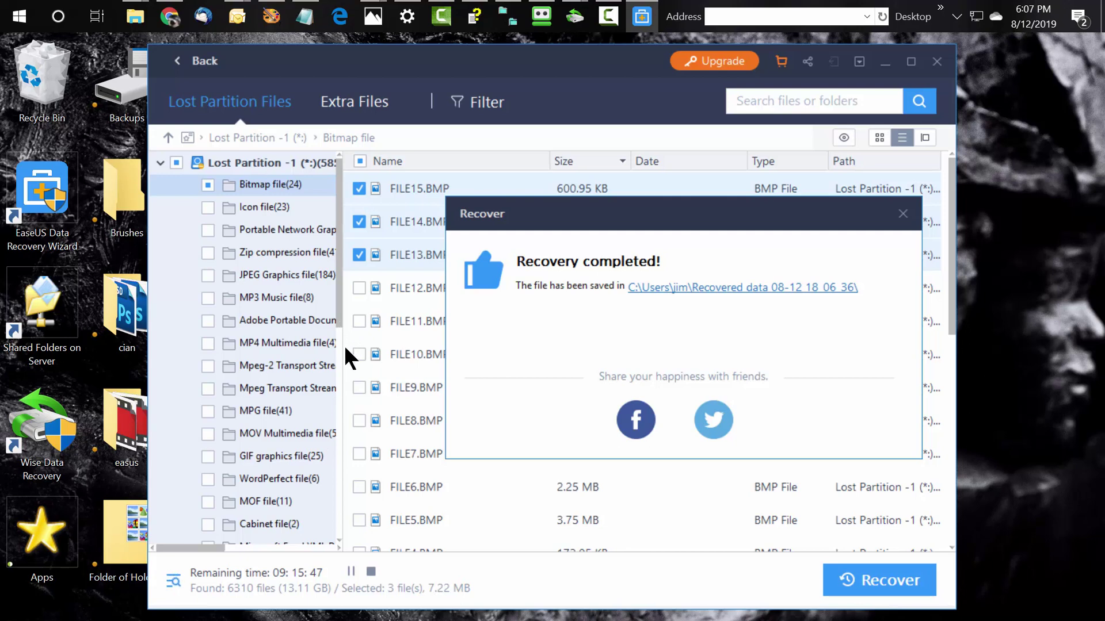
click(902, 214)
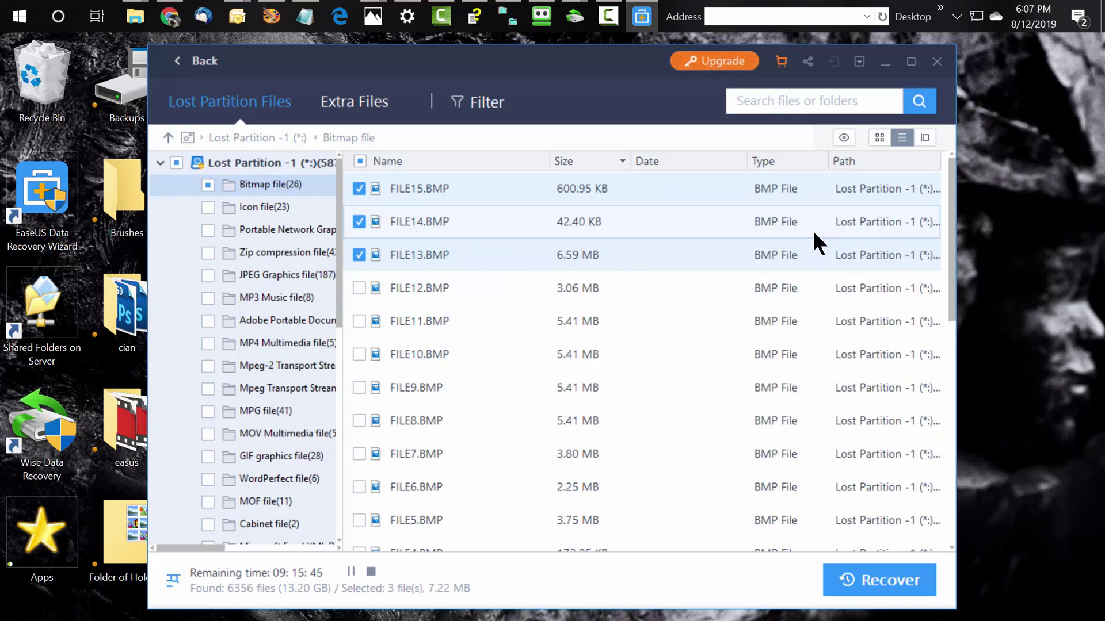